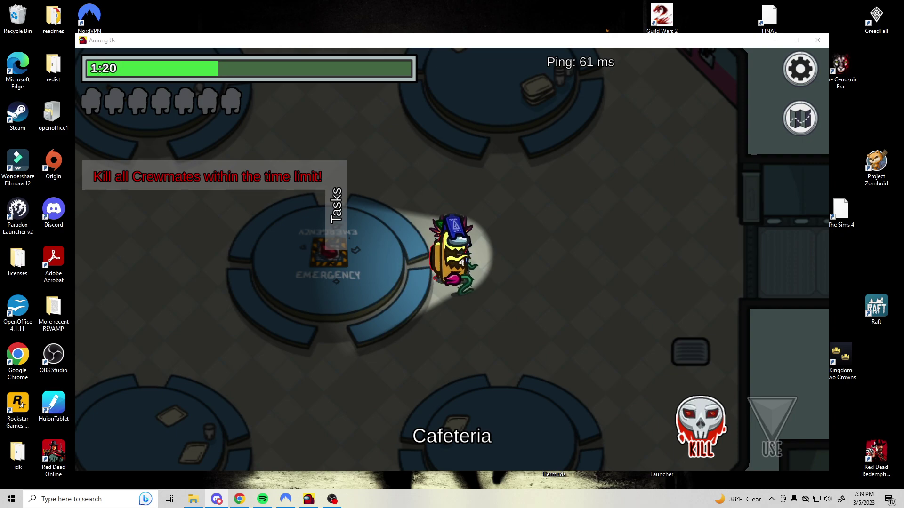
Kill the adjacent crewmate, then chase down and kill the grey crewmate in Cafeteria
click(703, 425)
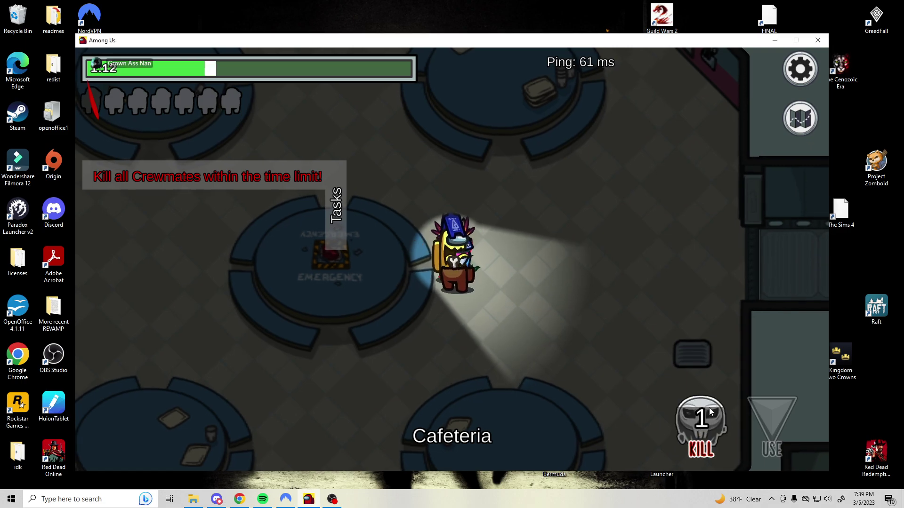
key(a)
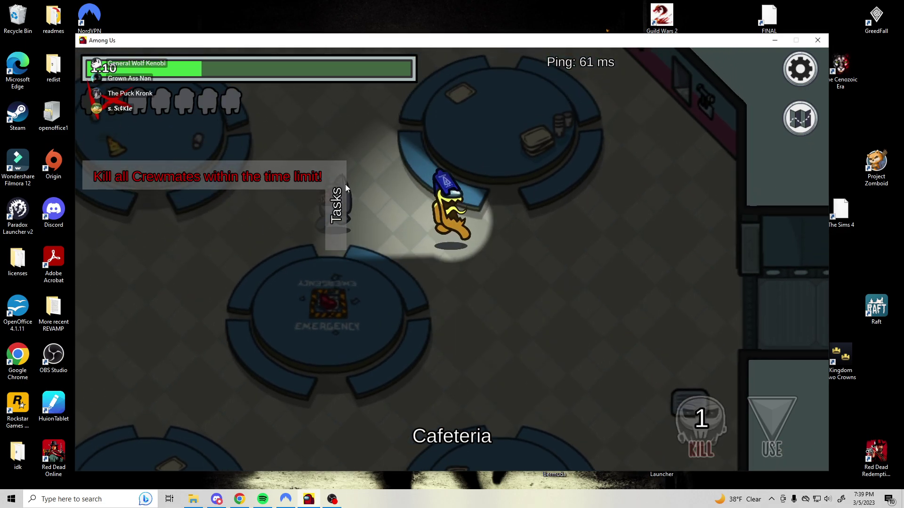
key(s)
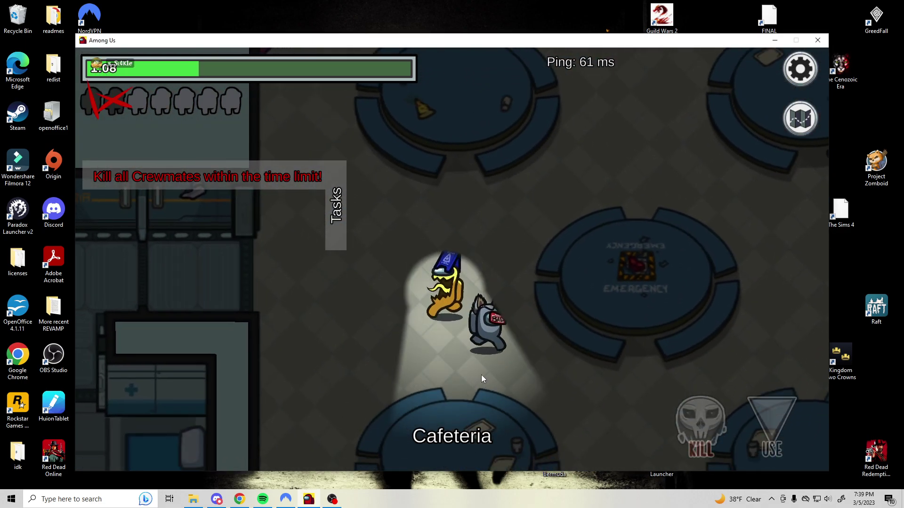
key(d)
key(w)
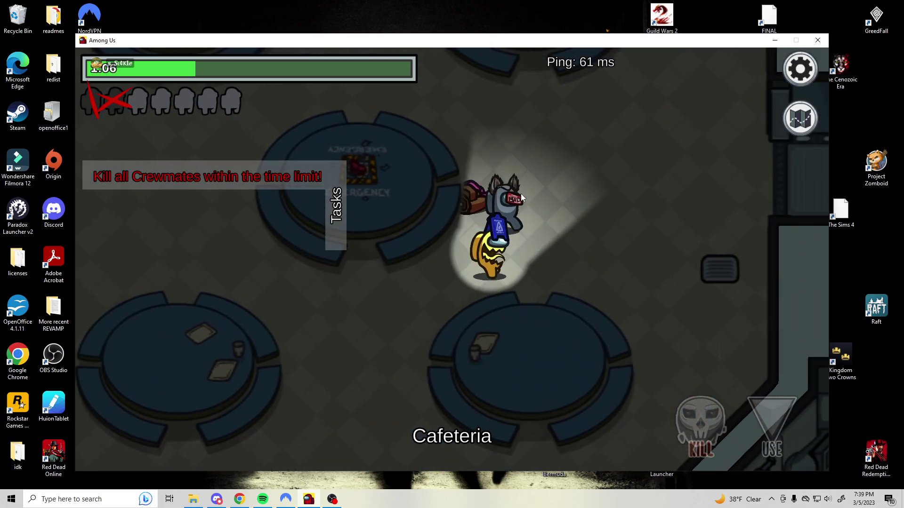
key(q)
Walk up Cafeteria's left side and along the corridor past Medbay into Upper Engine
key(a)
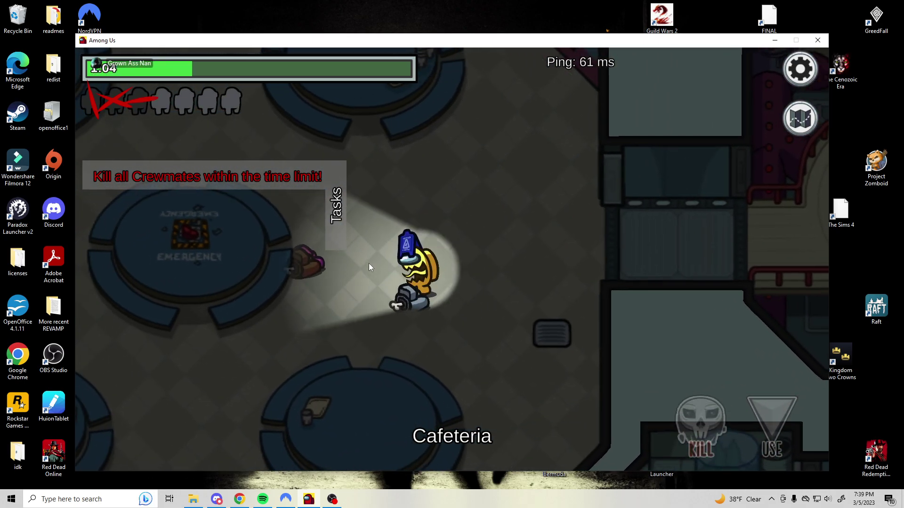
key(a)
key(w)
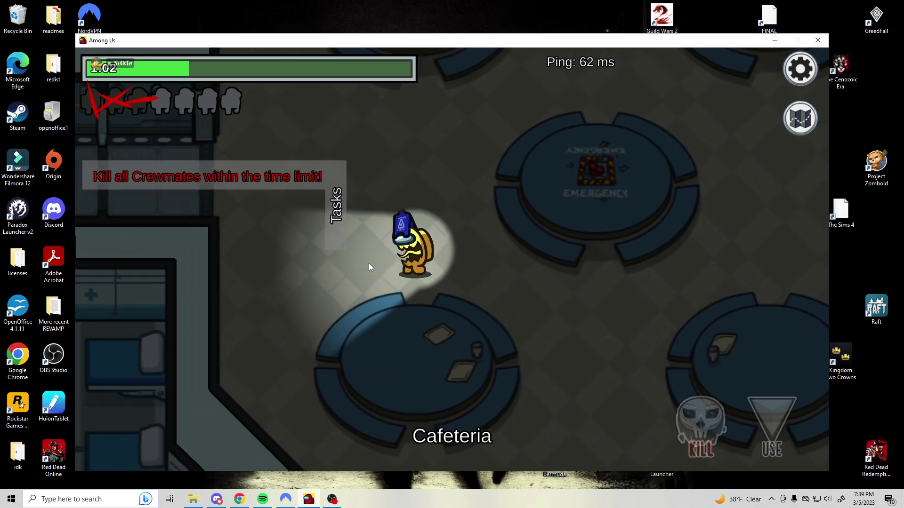
key(w)
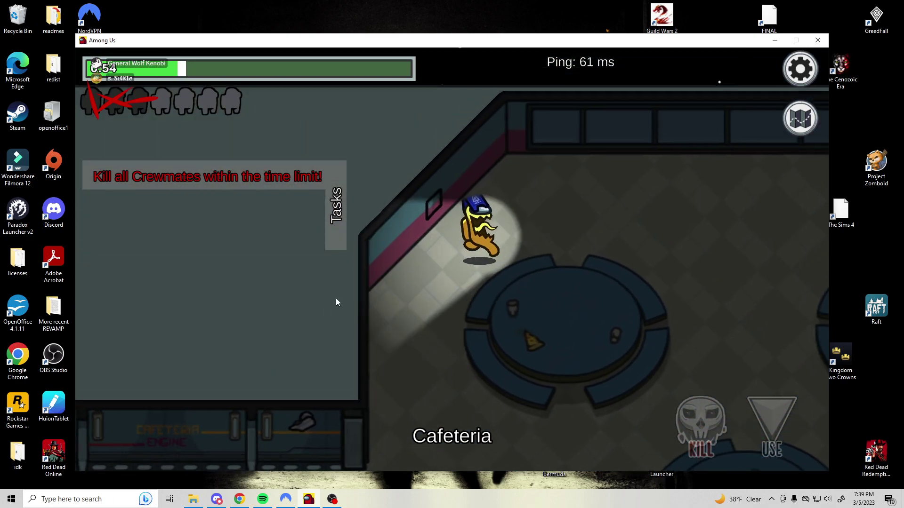
key(w)
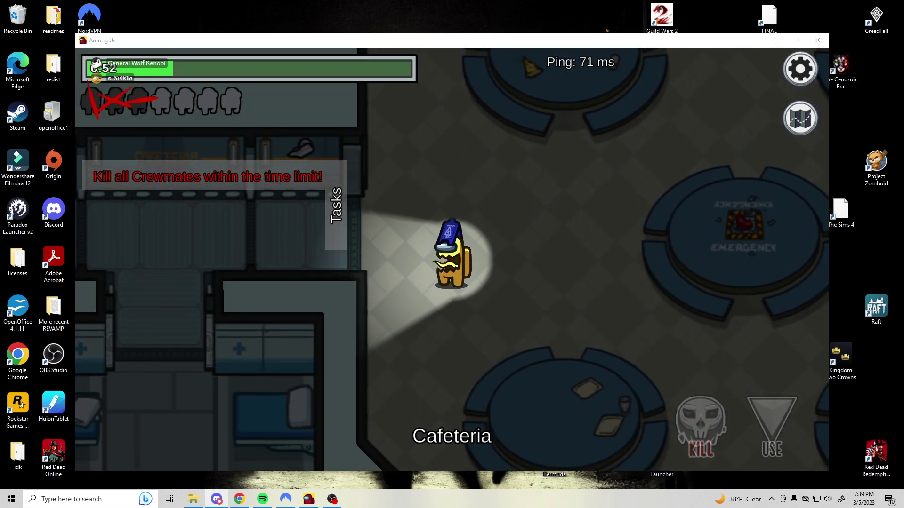
key(a)
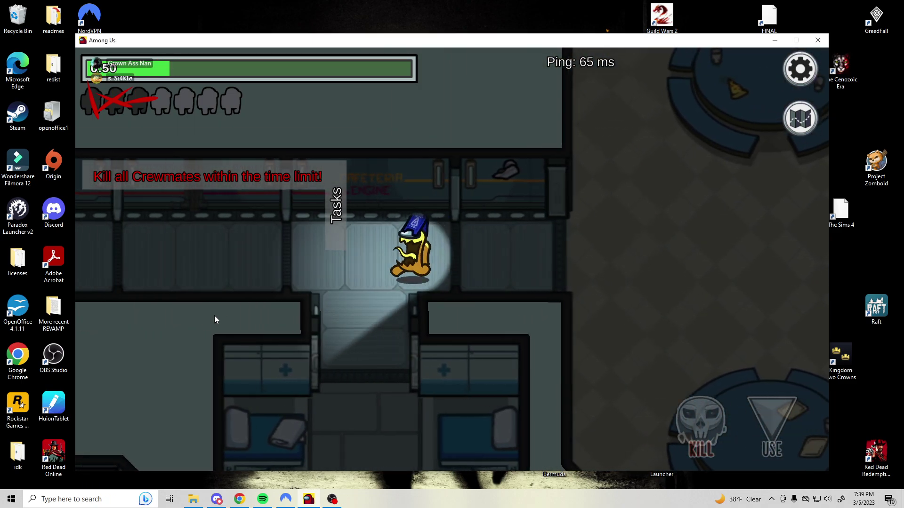
key(a)
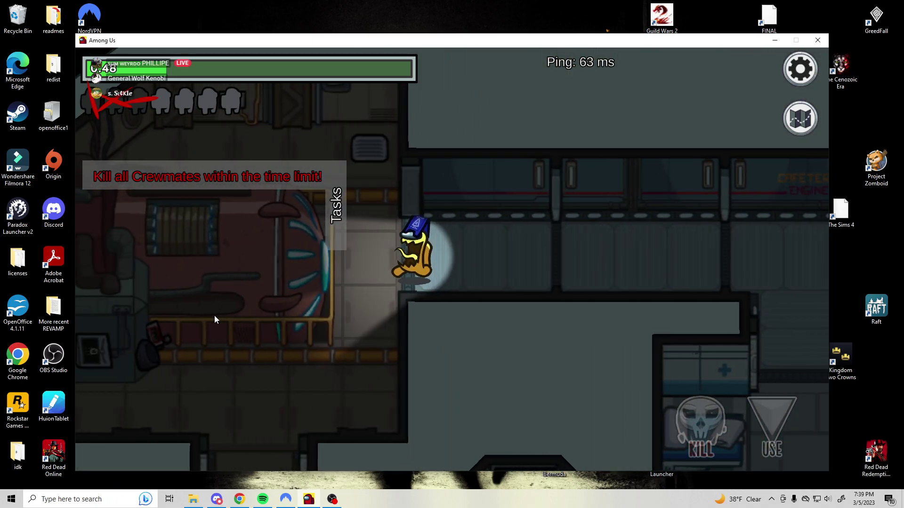
Search Reactor and Security for crewmates, then continue down into Lower Engine
key(s)
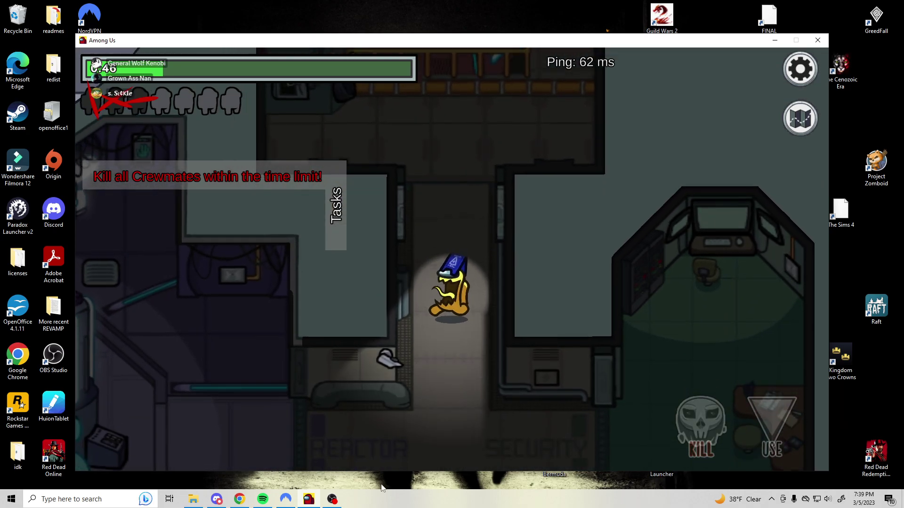
key(a)
key(w)
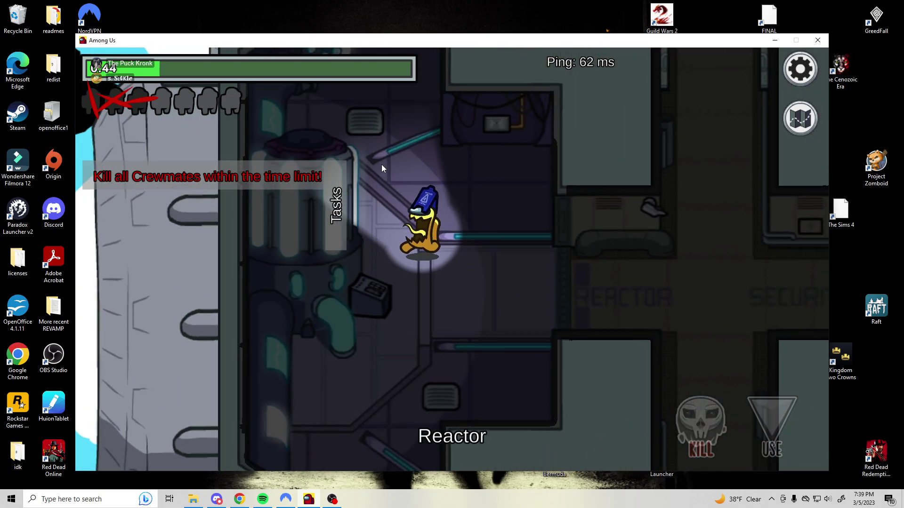
key(w)
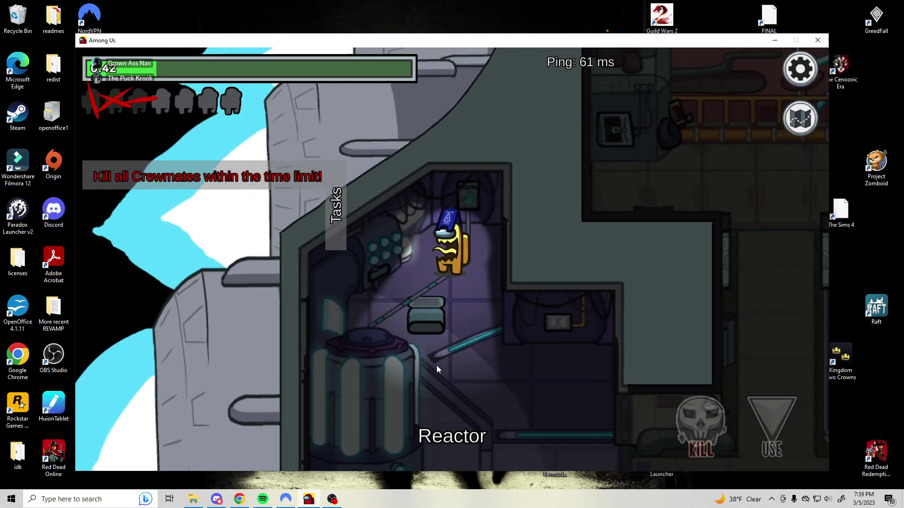
key(w)
key(d)
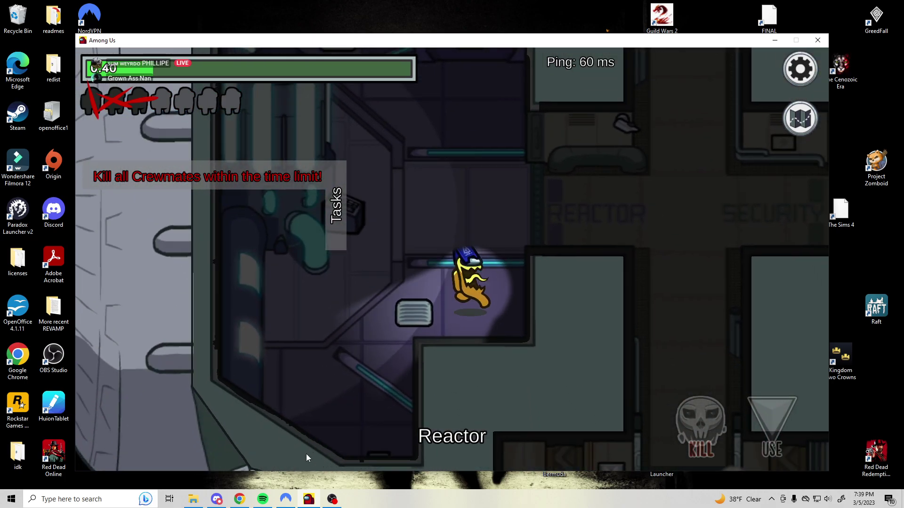
key(d)
key(w)
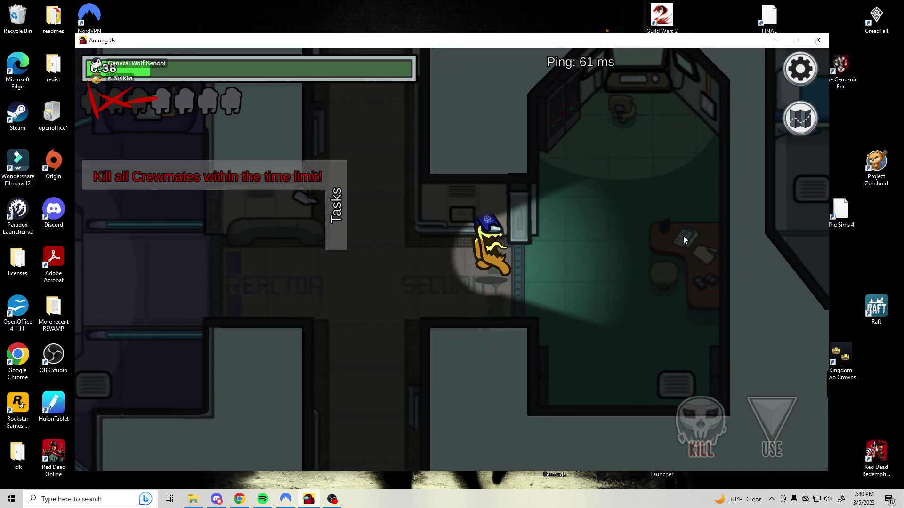
key(s)
key(a)
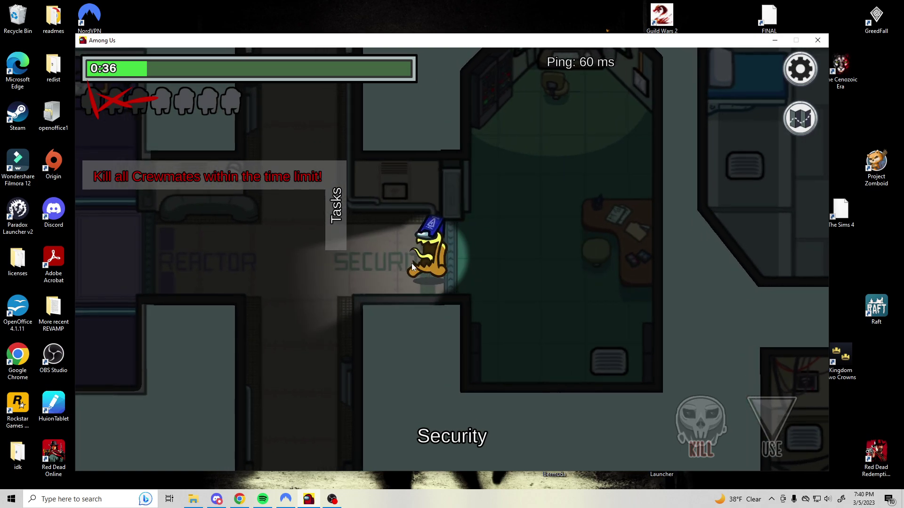
key(s)
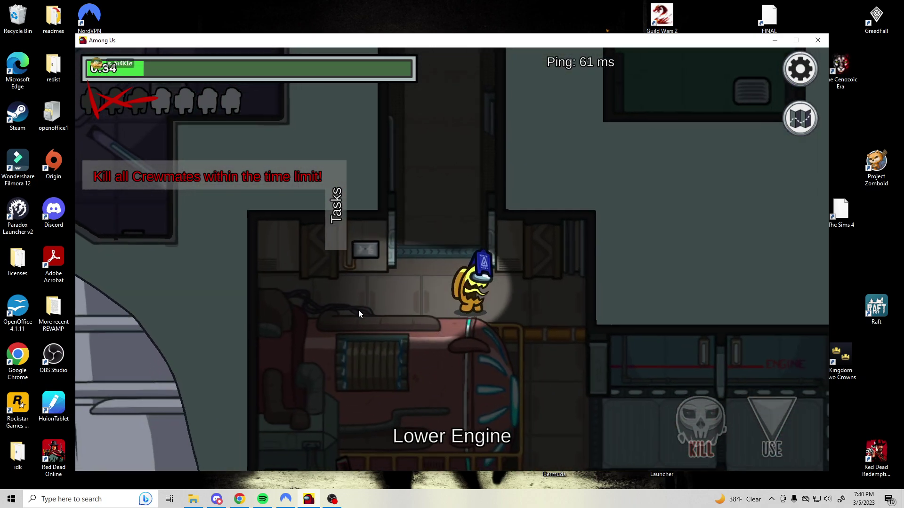
Kill the crewmate in Lower Engine and move into the engine corridor
key(s)
key(d)
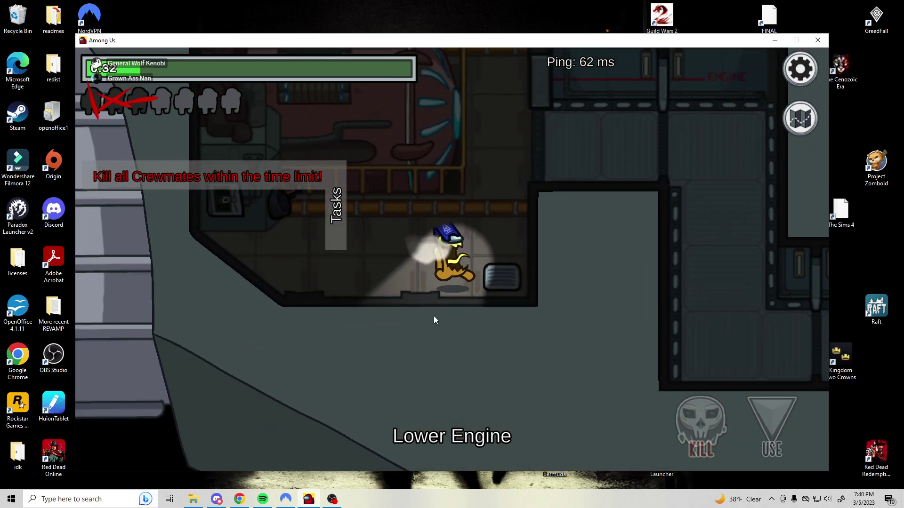
key(q)
key(d)
key(w)
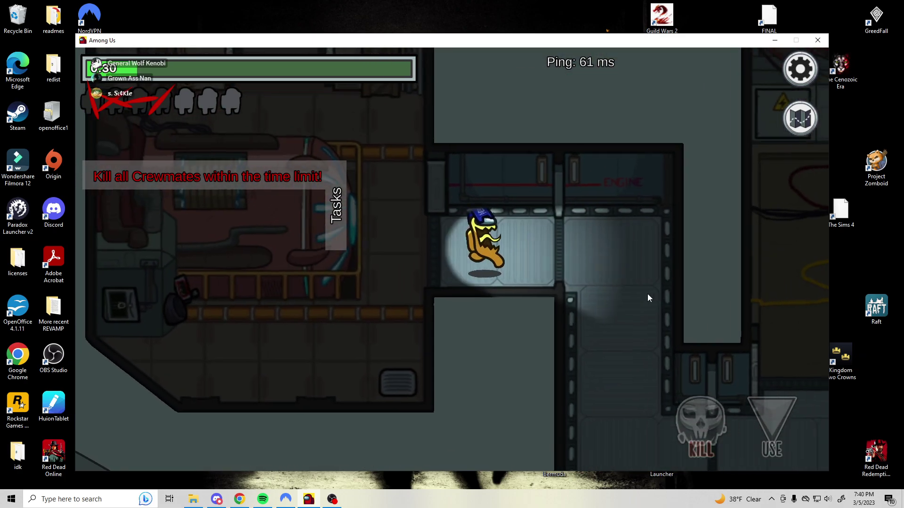
Walk the corridor into Electrical and search the room for crewmates
key(d)
key(w)
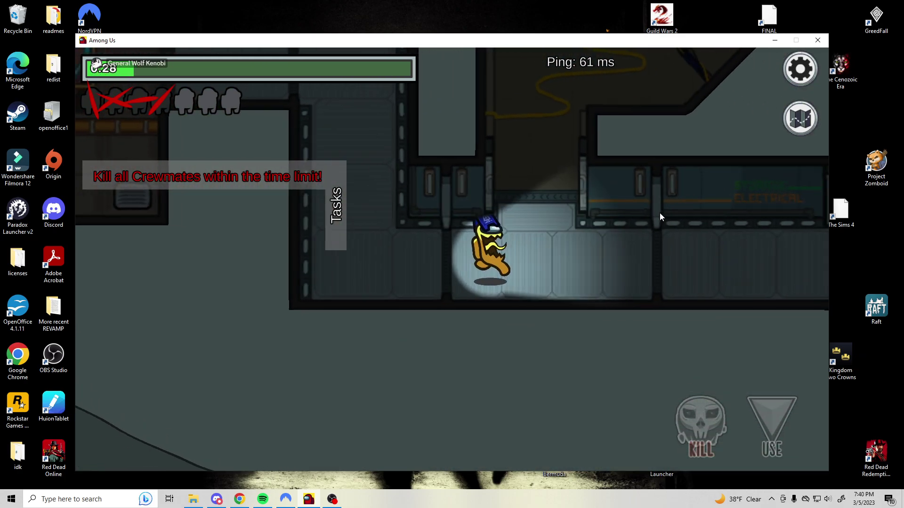
key(w)
key(a)
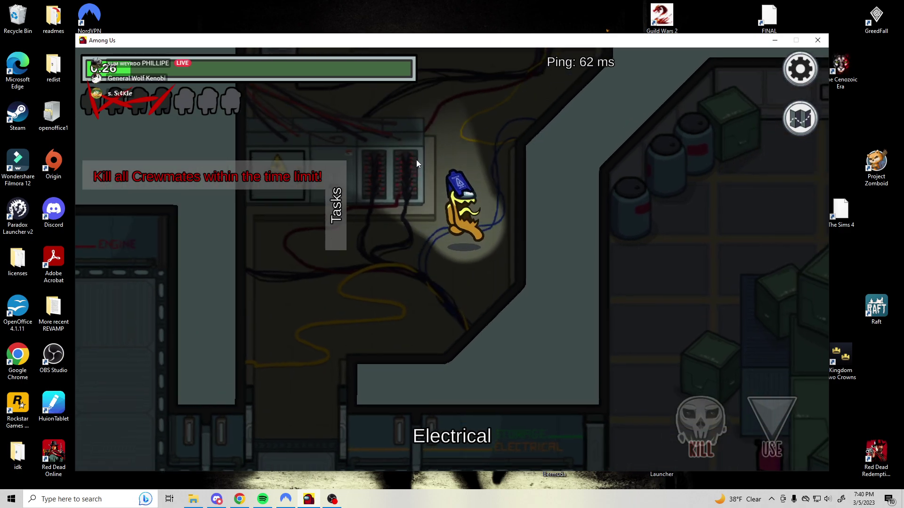
key(d)
key(s)
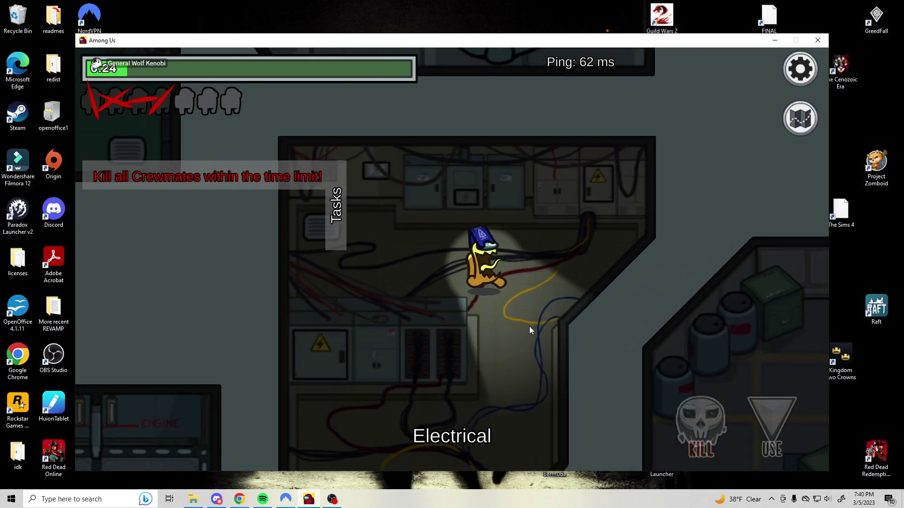
key(s)
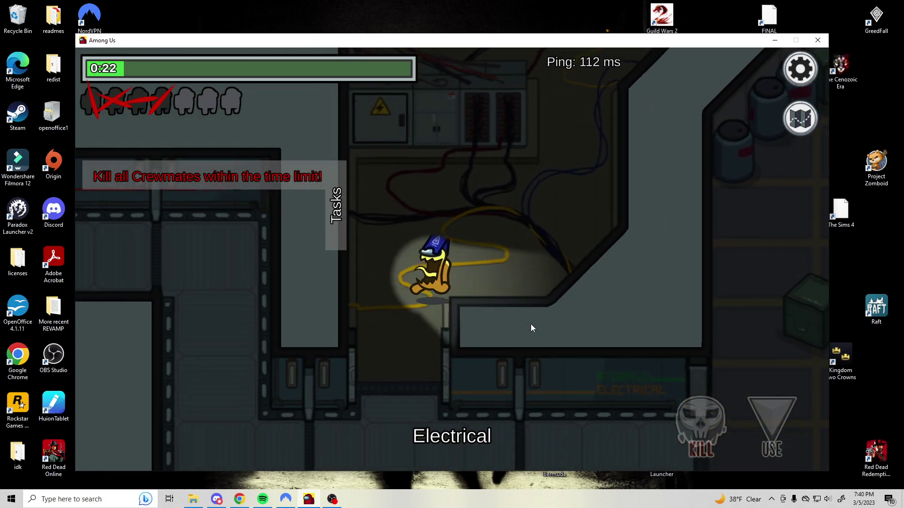
Cross from Electrical up through Storage toward the hallway
key(d)
key(s)
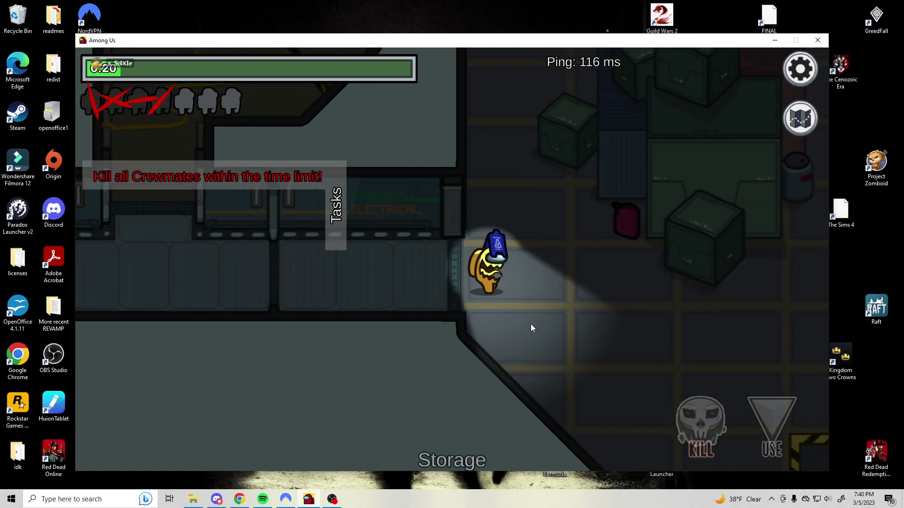
key(w)
key(d)
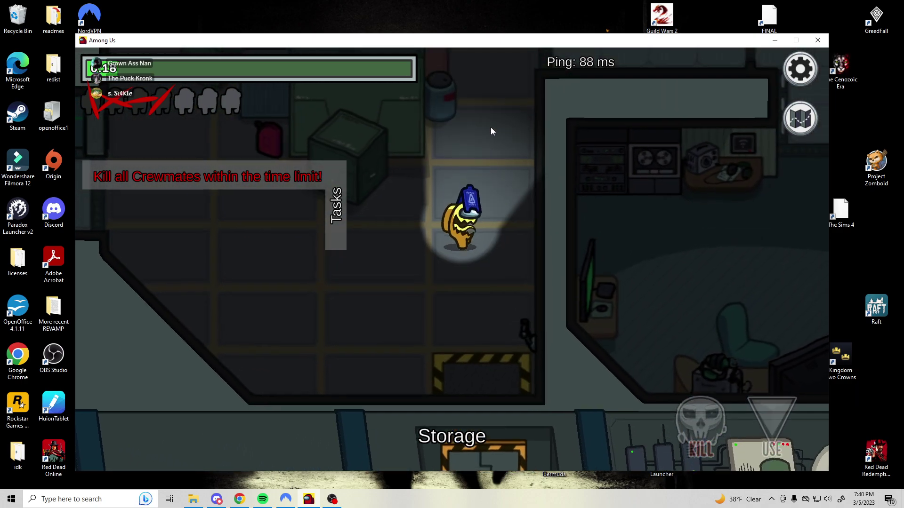
key(w)
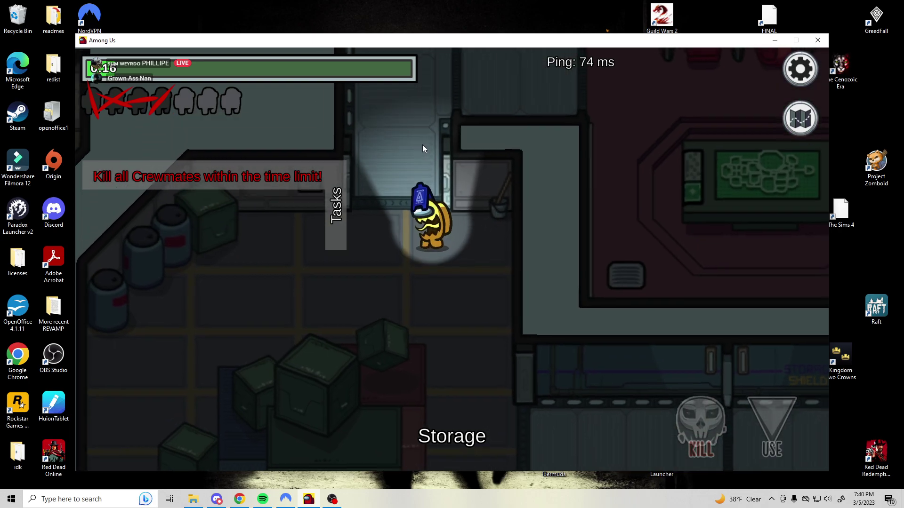
Circle the Admin table searching for crewmates, then exit into the hallway
key(d)
key(s)
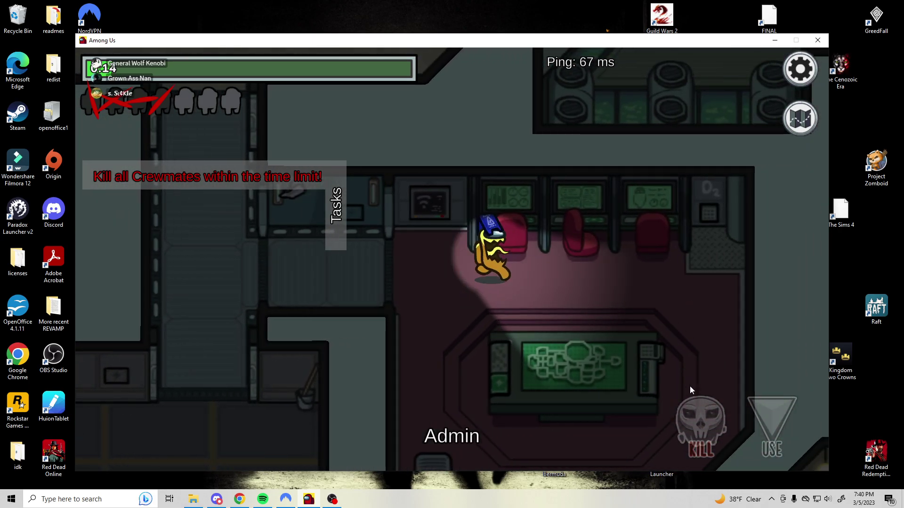
key(s)
key(a)
key(w)
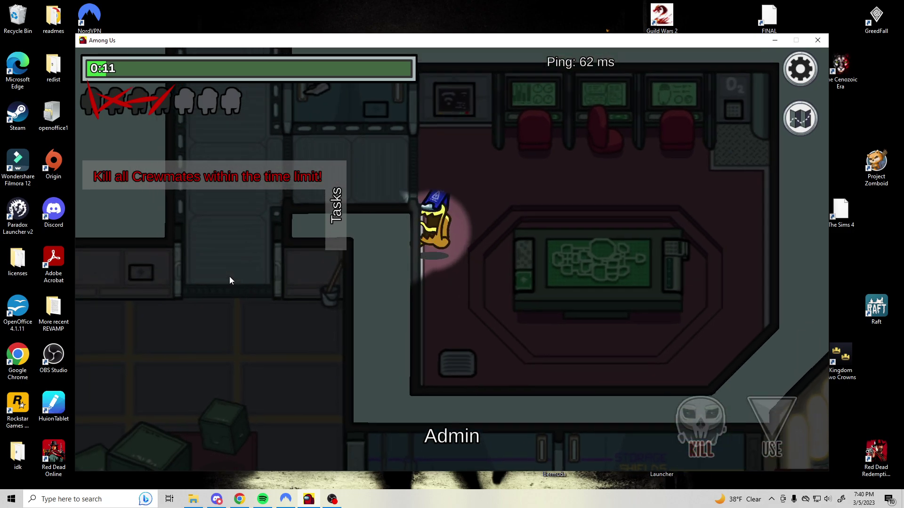
key(a)
key(s)
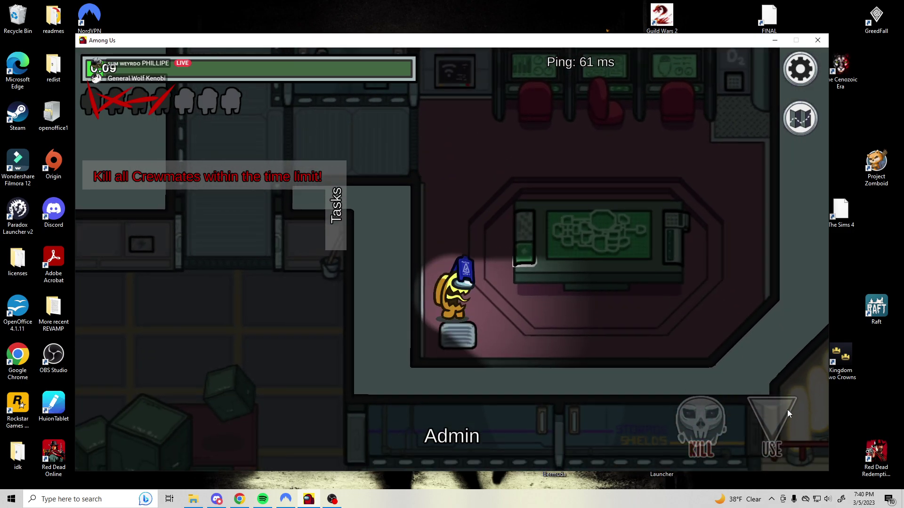
key(w)
key(w)
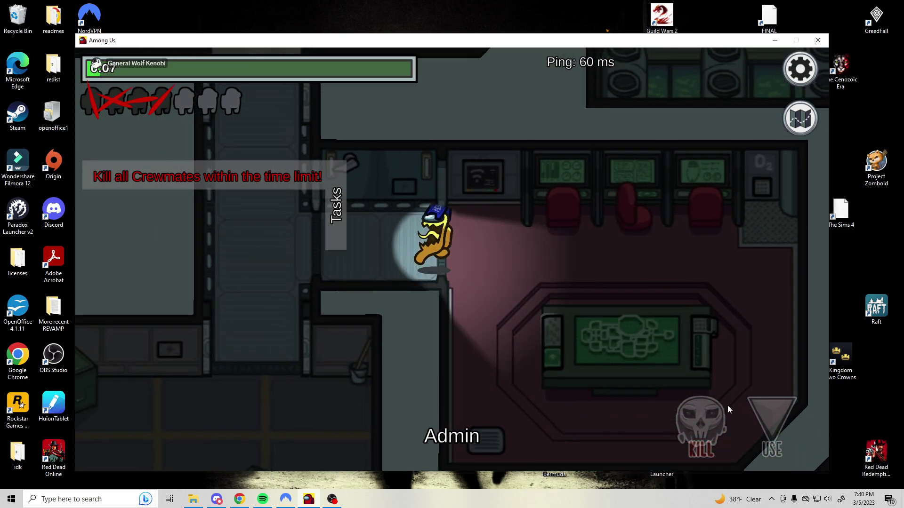
key(a)
Run up the hallway through Cafeteria into Weapons as the countdown expires
key(w)
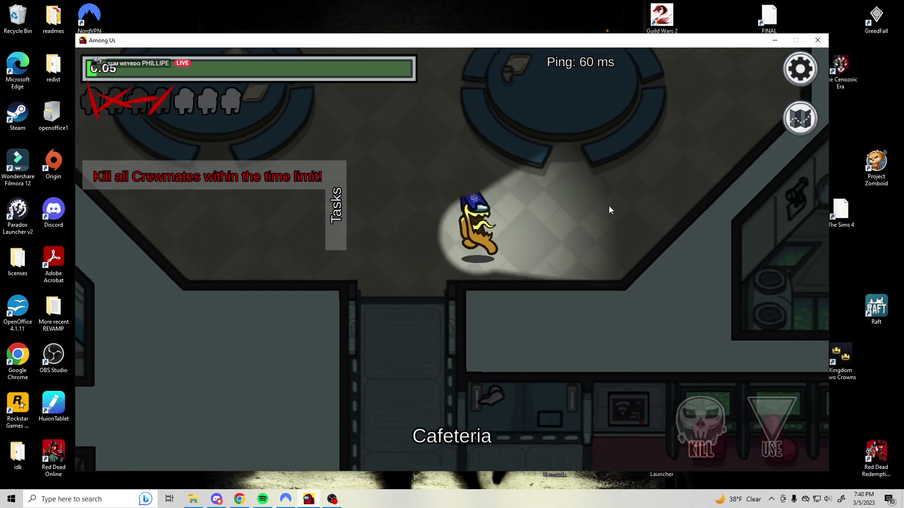
key(a)
key(w)
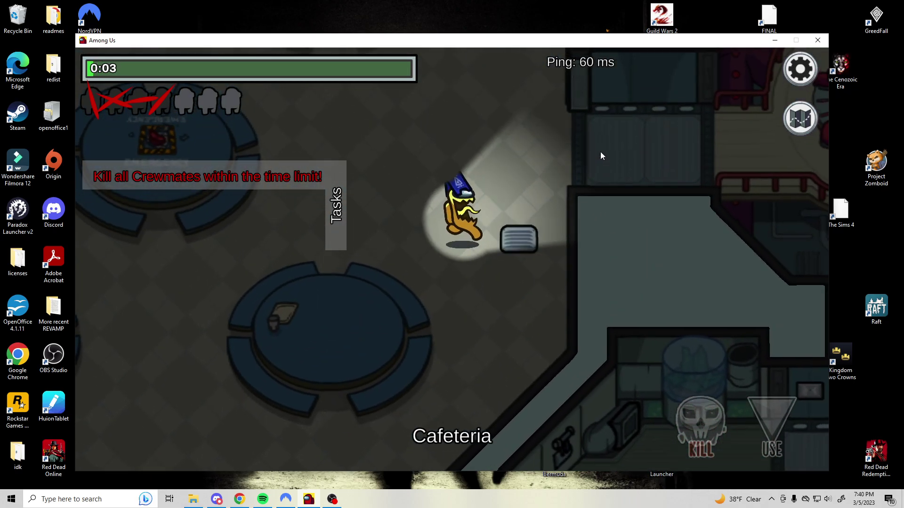
key(d)
key(s)
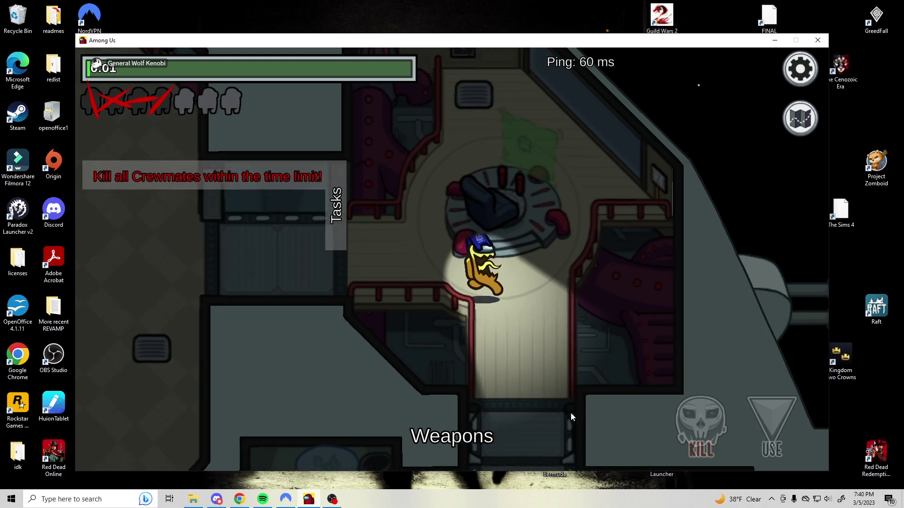
Kill the crewmate in Navigation and head back toward Weapons
key(s)
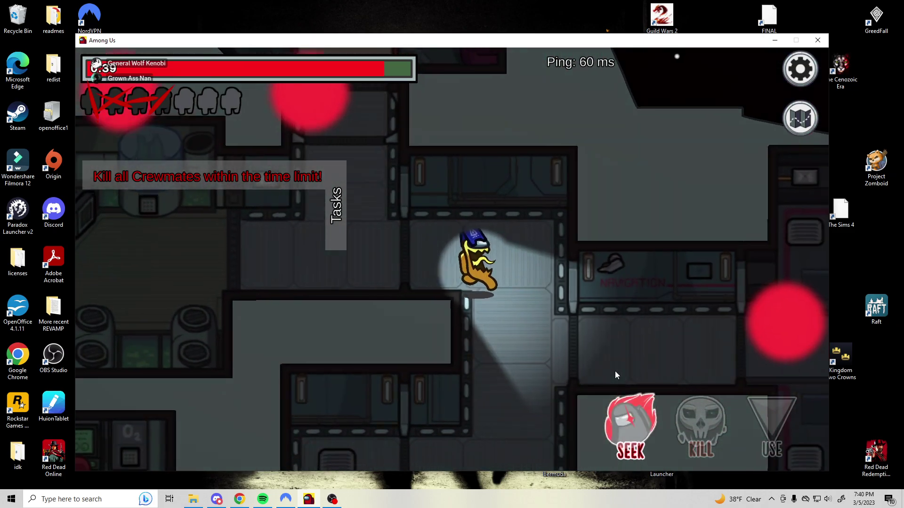
key(d)
key(q)
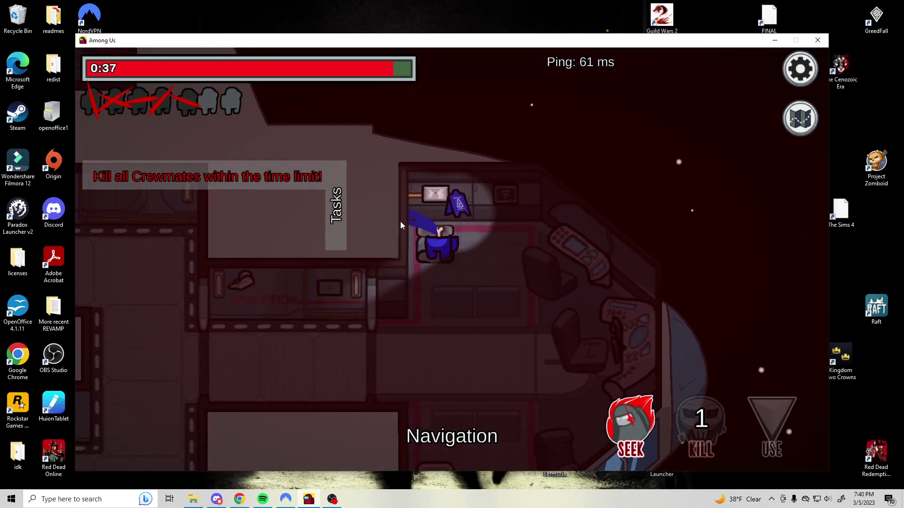
key(a)
key(a)
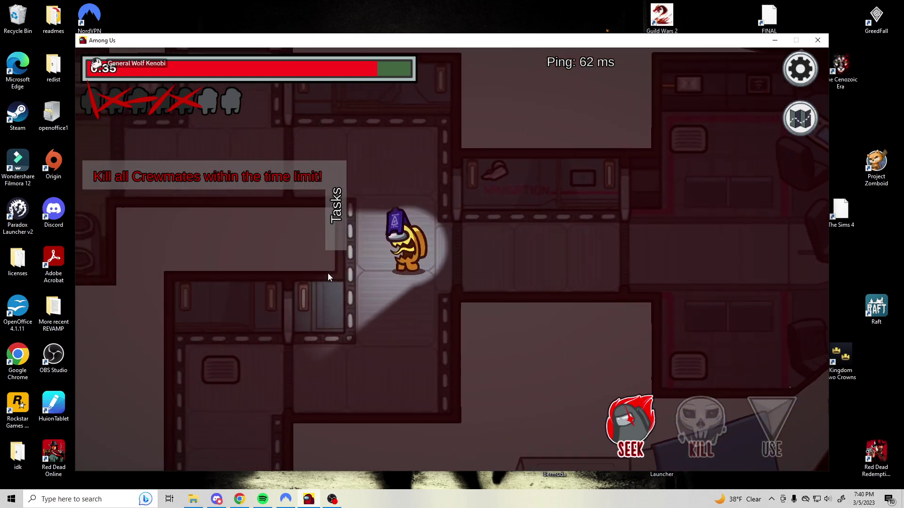
key(w)
key(a)
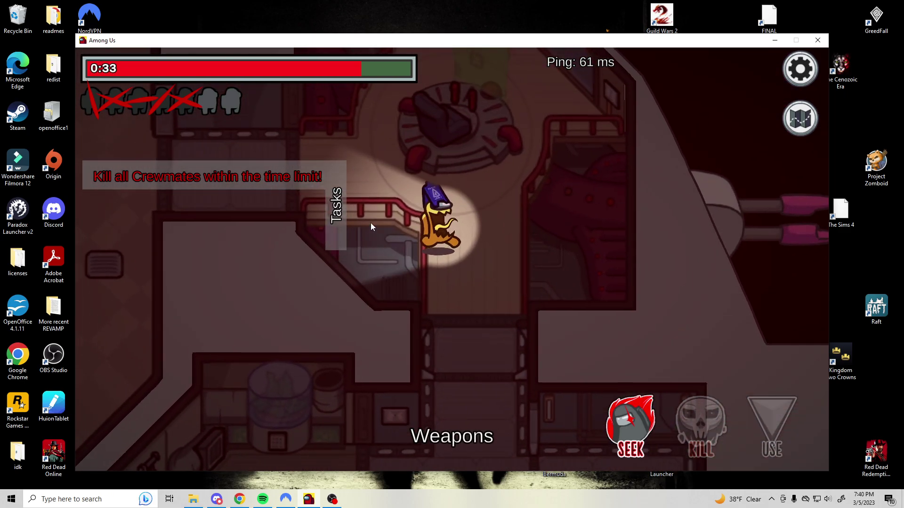
Roam Cafeteria's tables and return to Weapons until the Victory screen appears
key(s)
key(s)
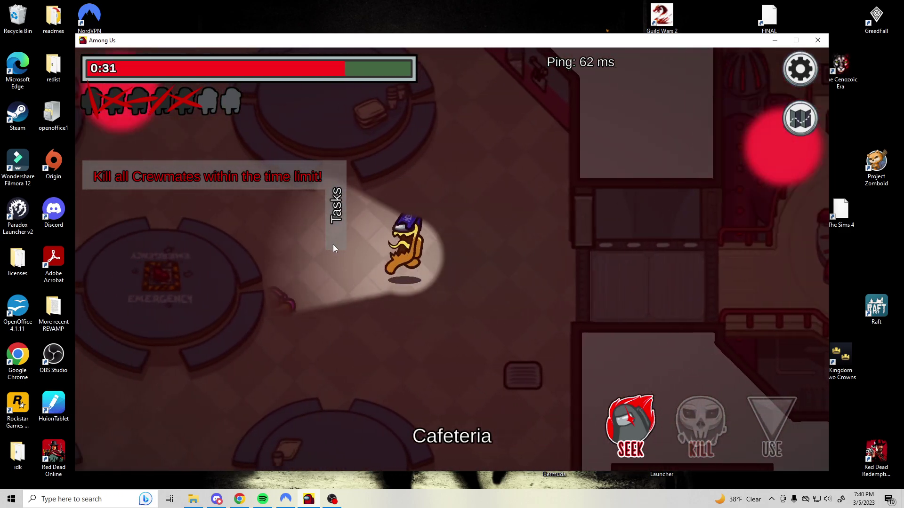
key(a)
key(w)
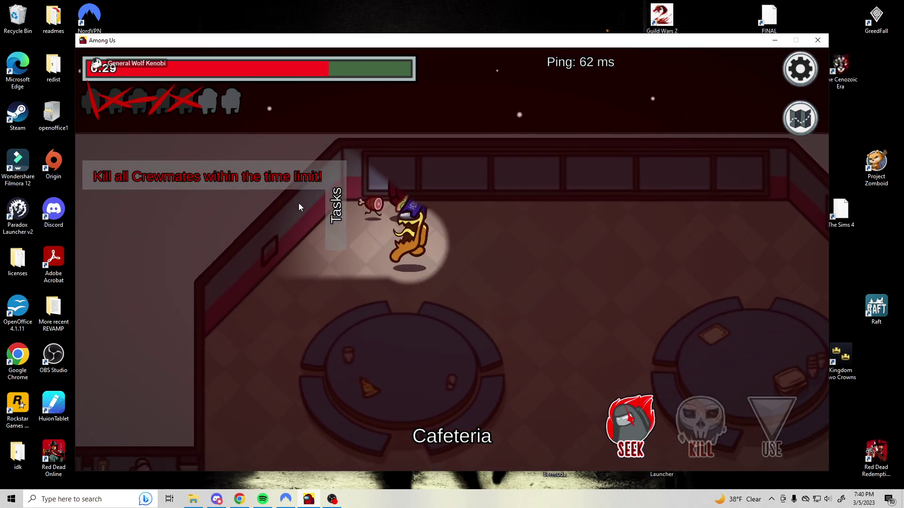
key(s)
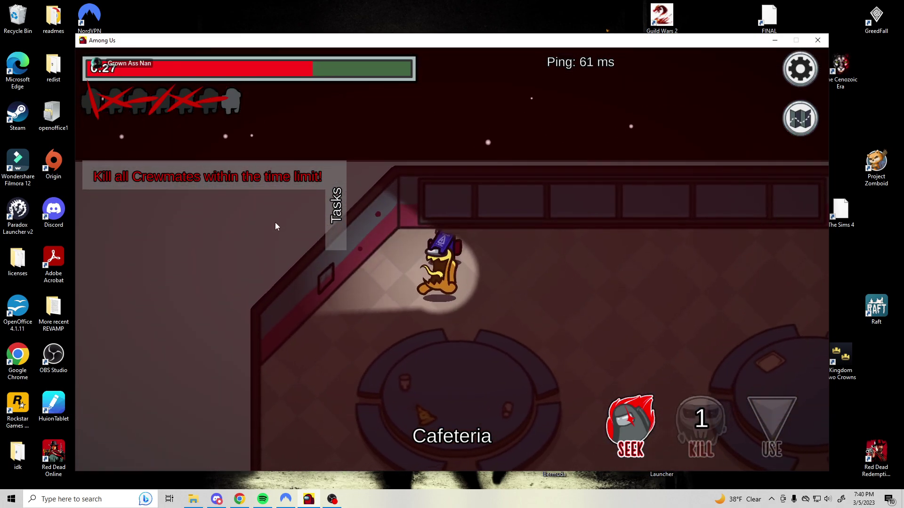
key(d)
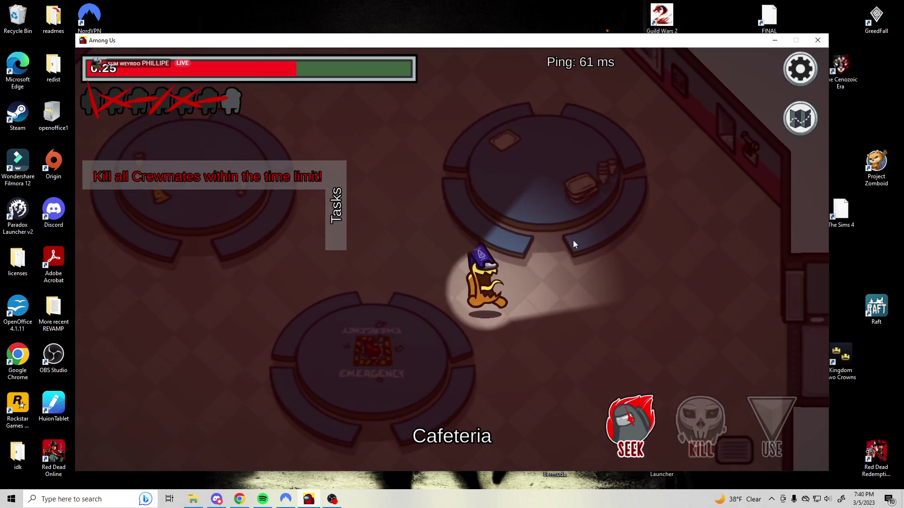
key(d)
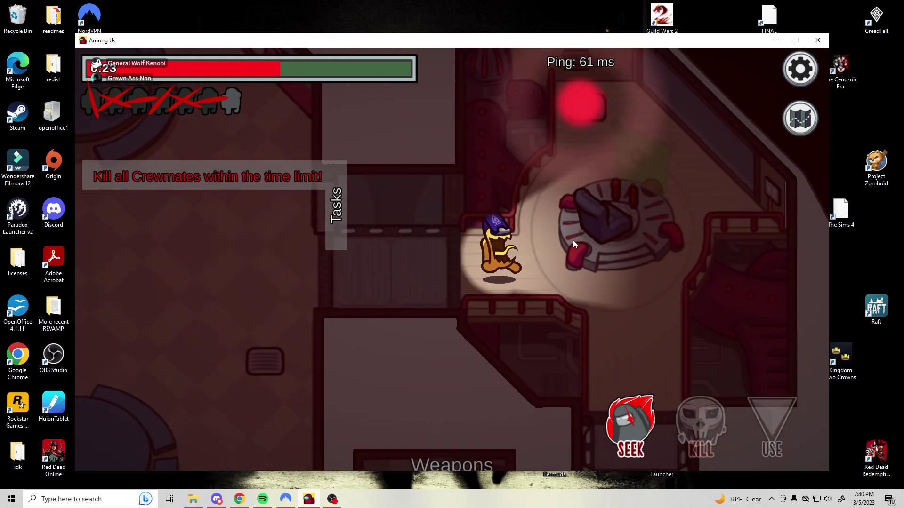
key(s)
key(q)
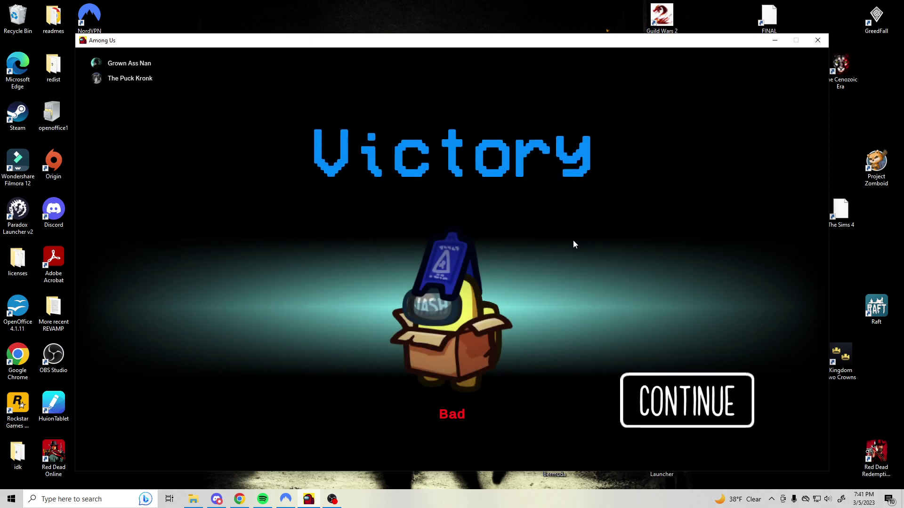
Continue past Victory to the Game Complete results showing +90 beans (3,503 total)
click(682, 391)
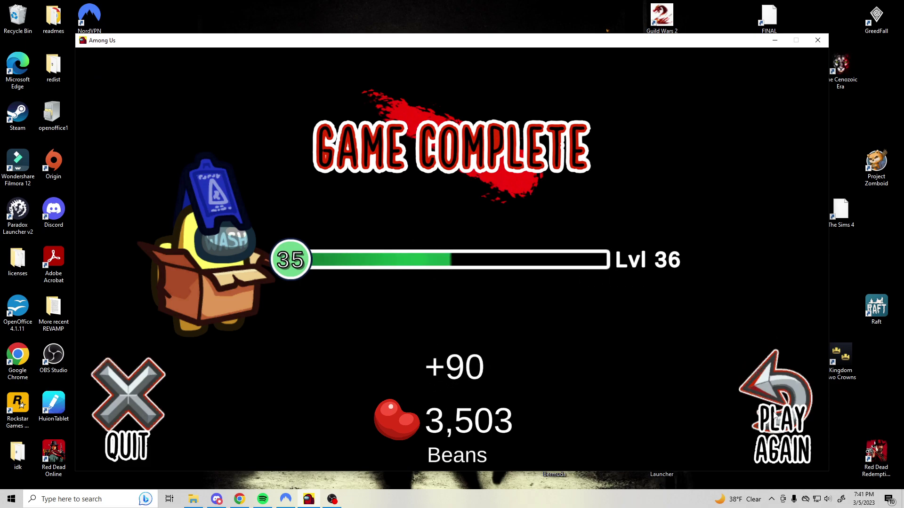